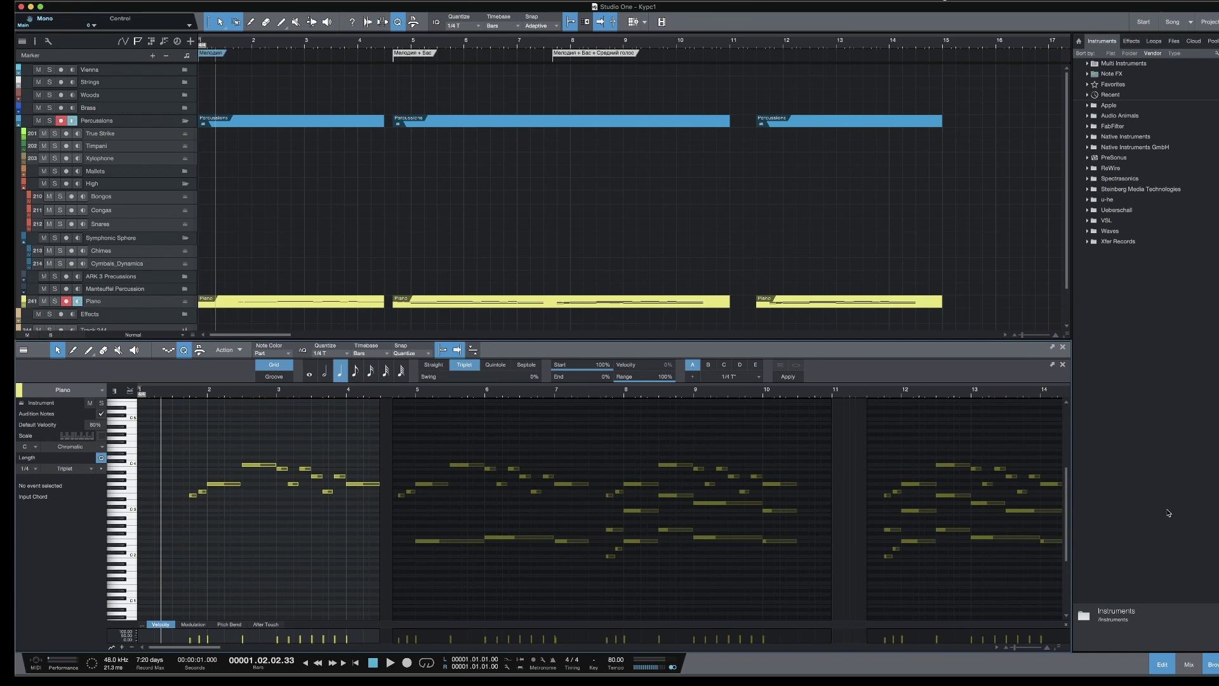
Switch to the Word document of chord-connection rules and highlight the opening of rule 9, "Не удваивайте без надобности терцовый тон аккорда".
mouse_move(883, 670)
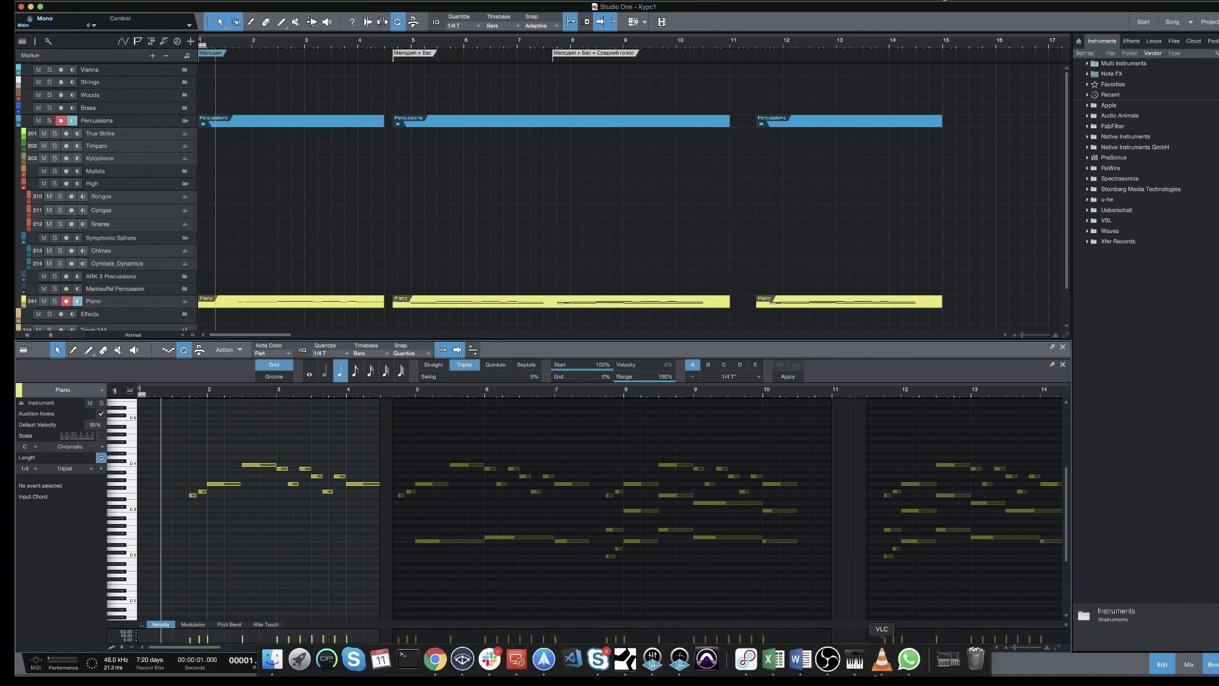
click(800, 660)
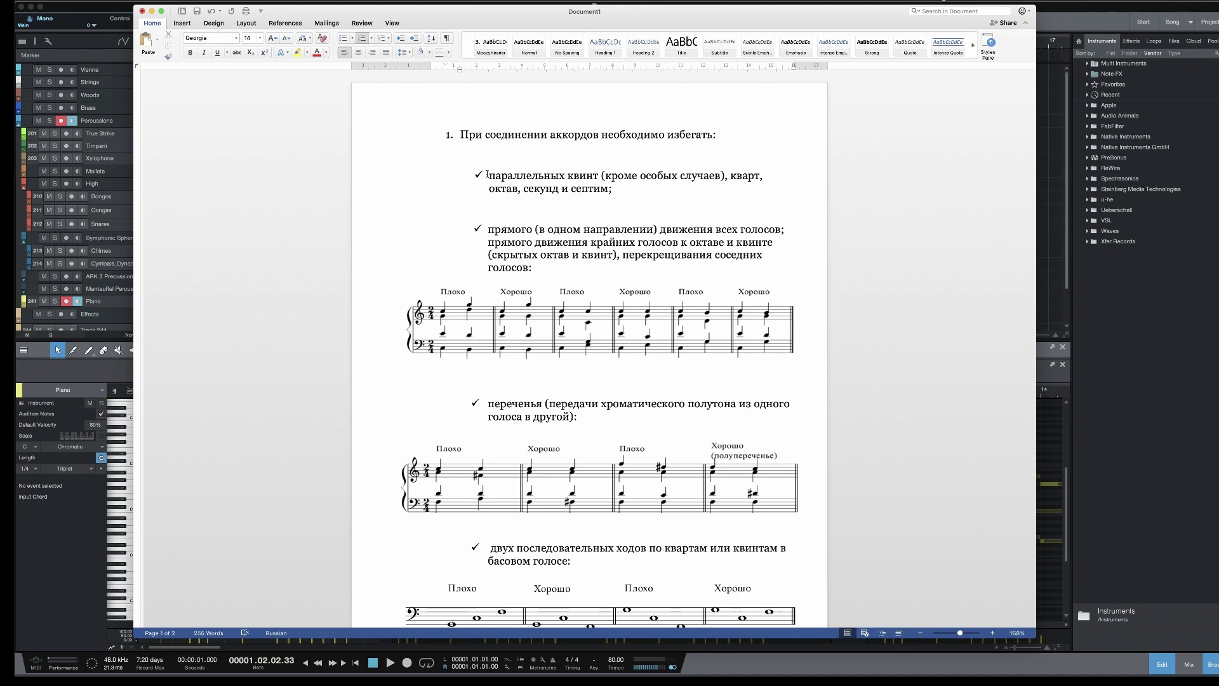
scroll(505, 416, down, 15)
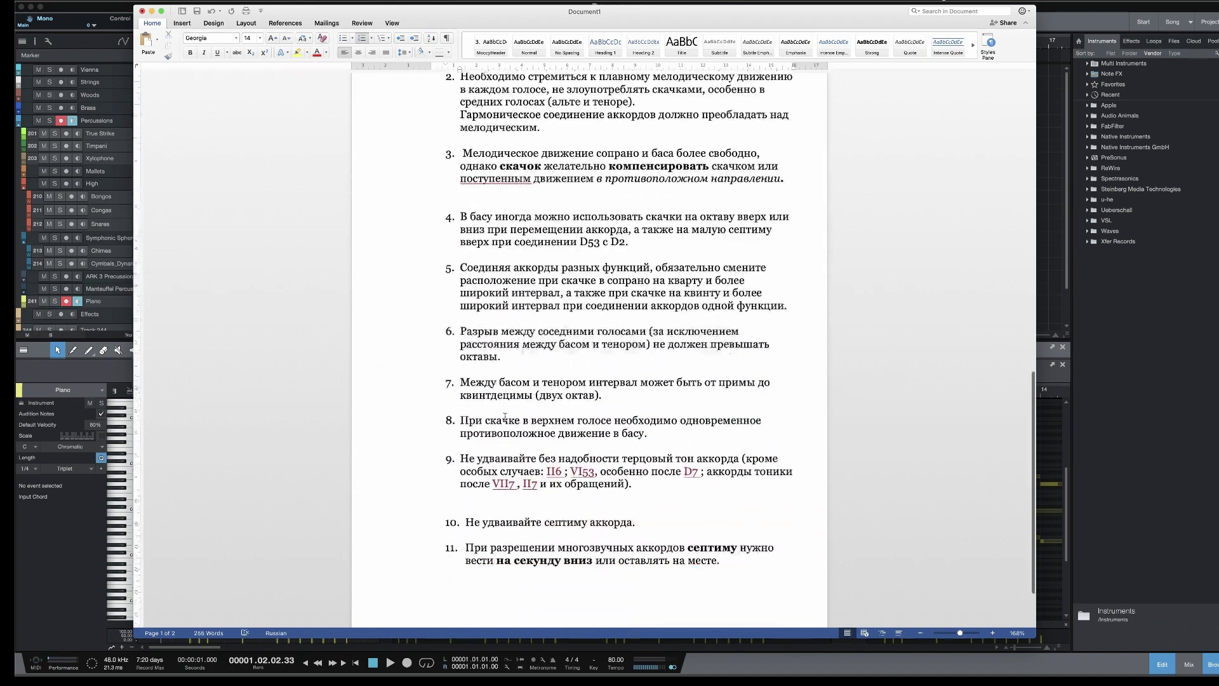
scroll(504, 416, up, 4)
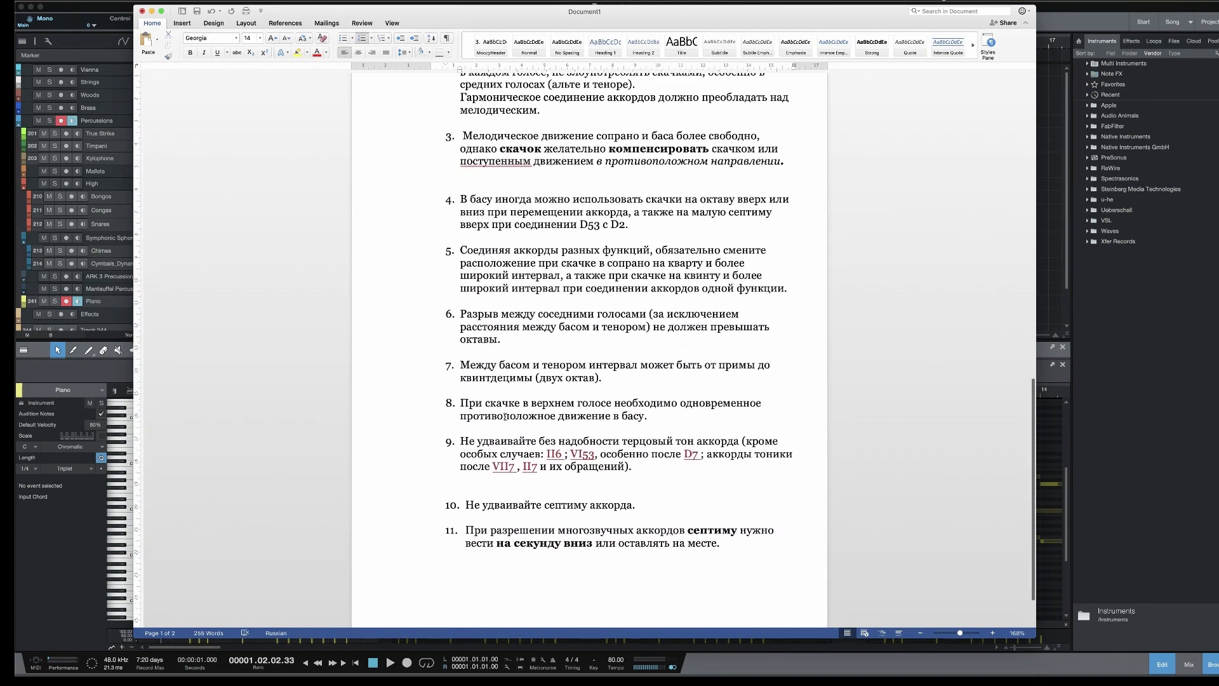
drag(460, 442, 743, 438)
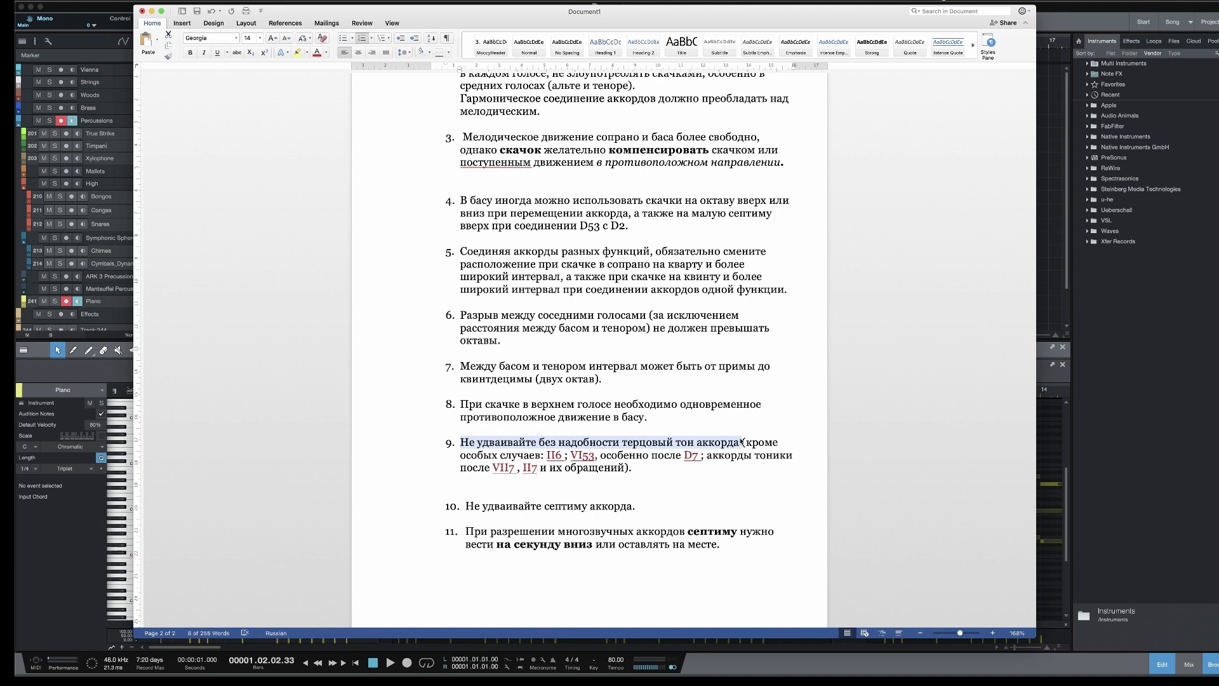
click(741, 440)
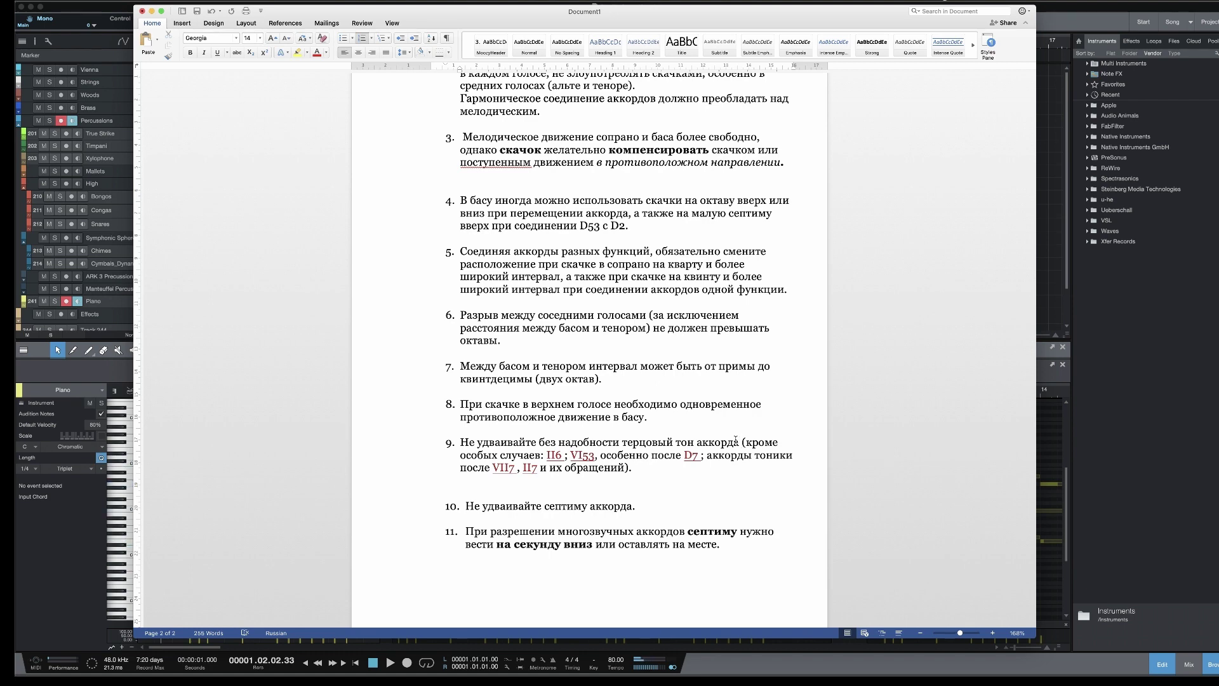
Read through the voice-leading rules, examining the "Плохо" and "Хорошо" notation examples under rule 1 and rules 2 to 11.
scroll(735, 439, up, 20)
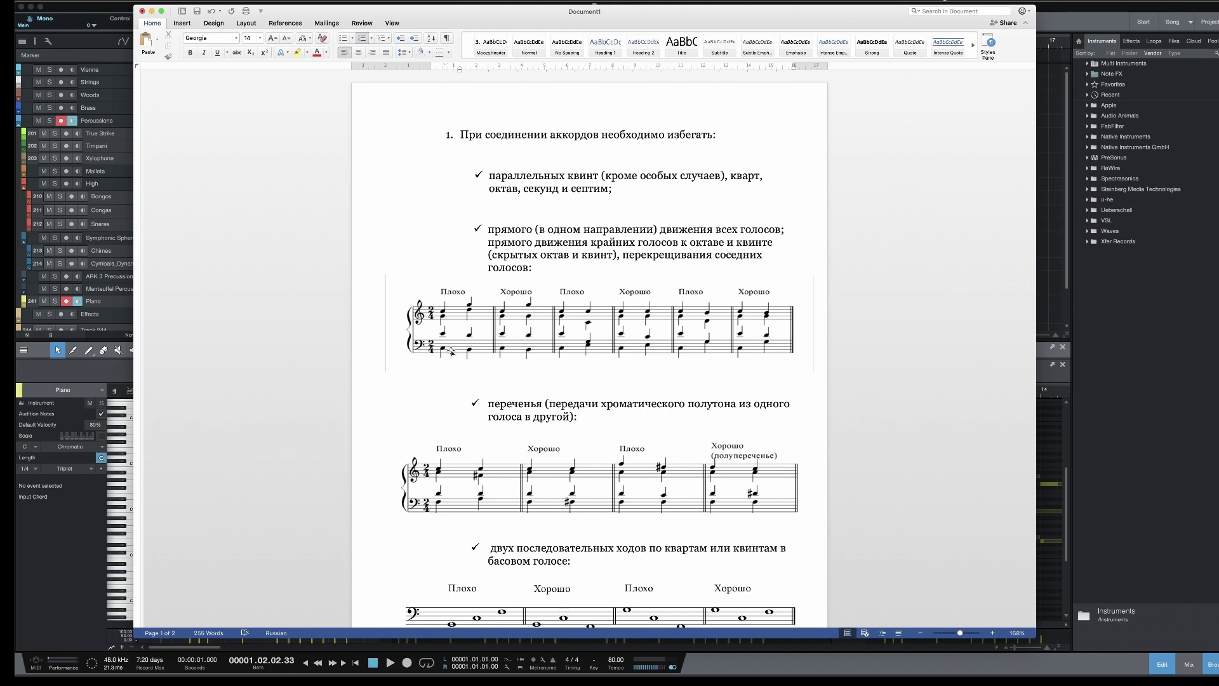
scroll(451, 351, down, 2)
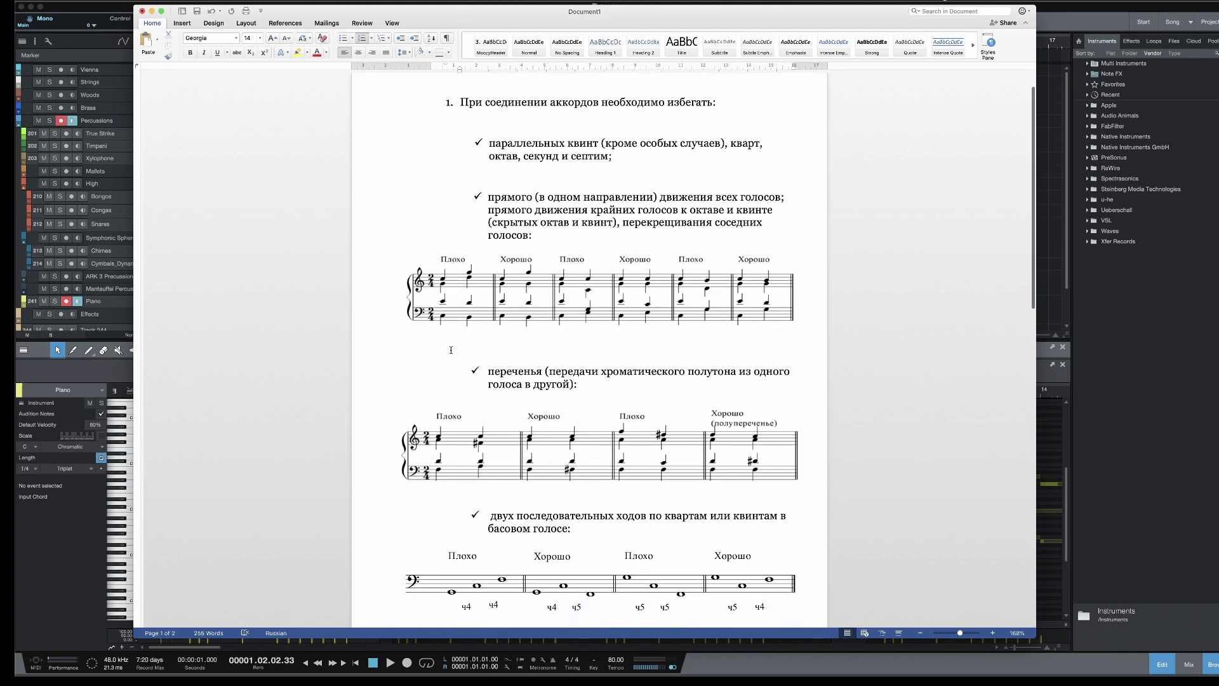
scroll(451, 350, down, 1)
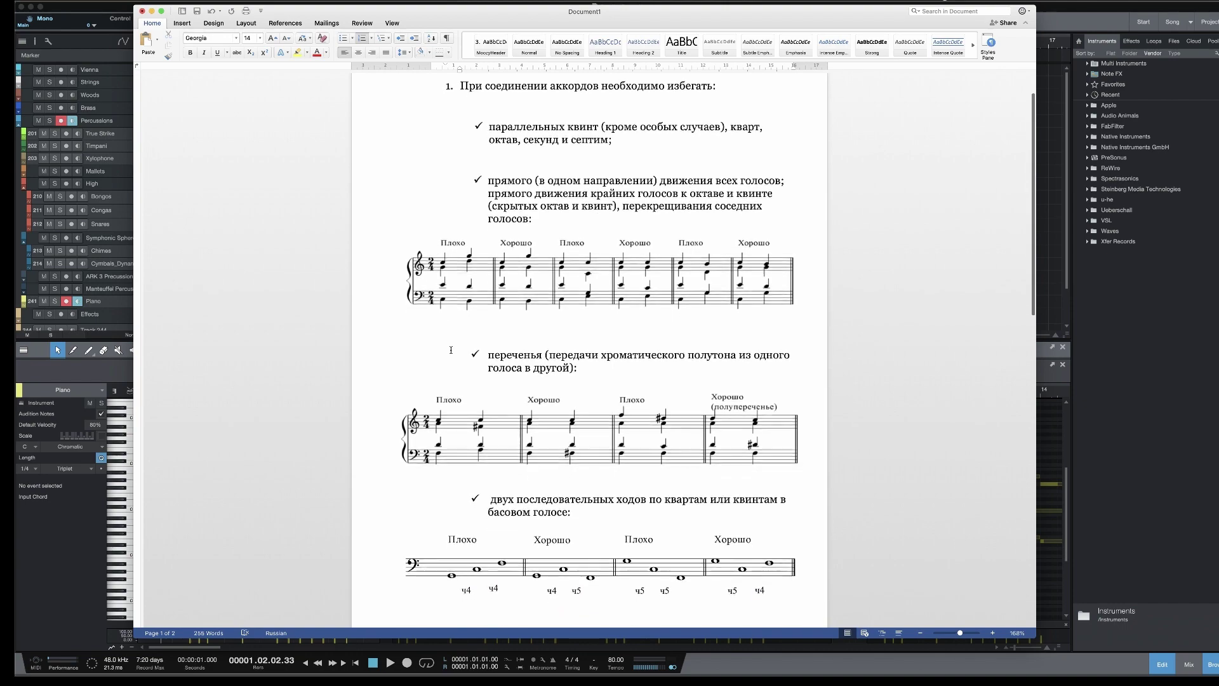
scroll(451, 350, down, 2)
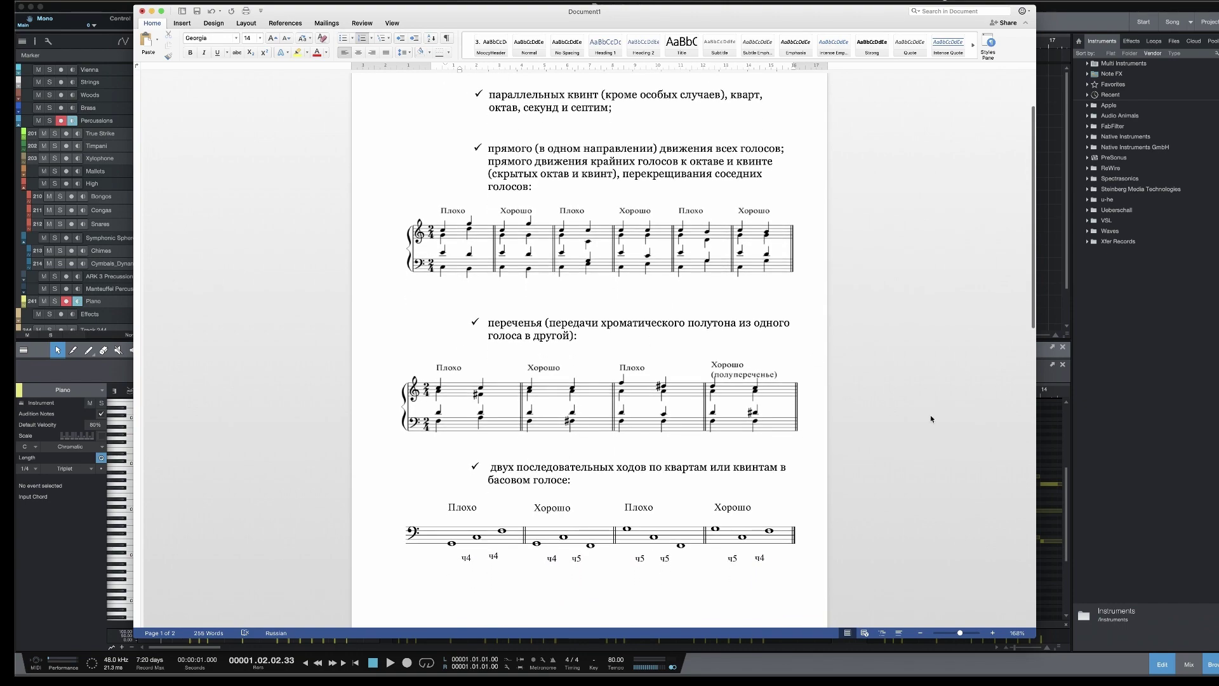
scroll(941, 536, down, 3)
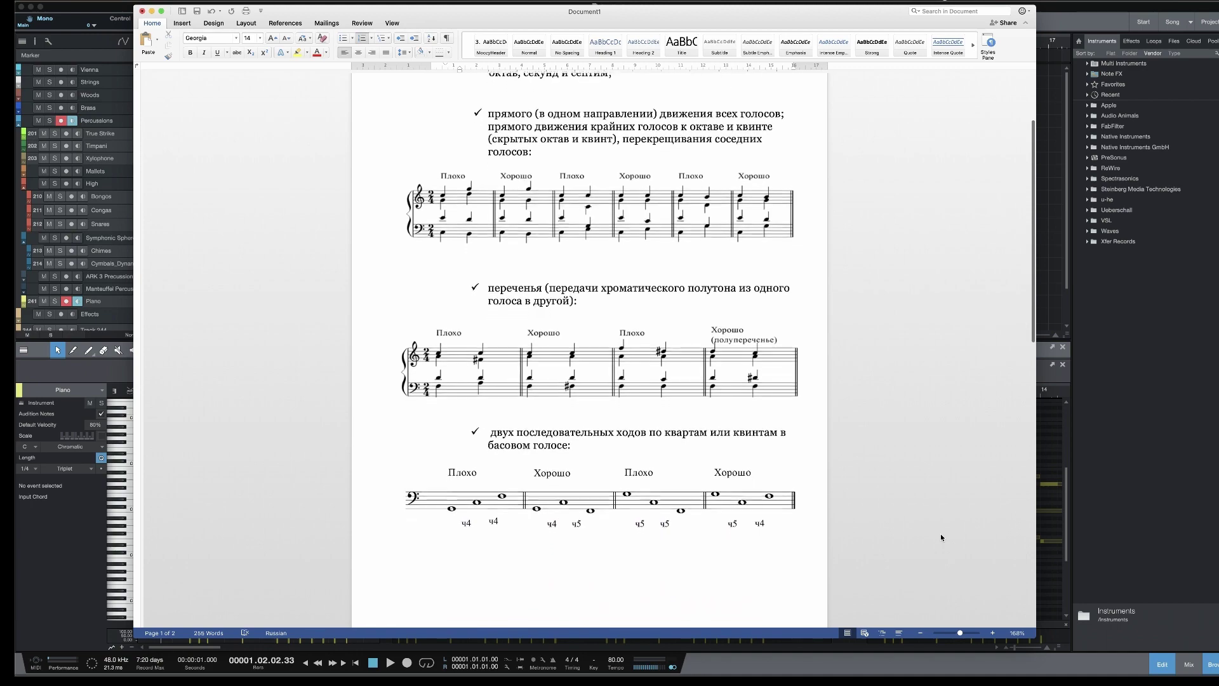
scroll(941, 537, down, 2)
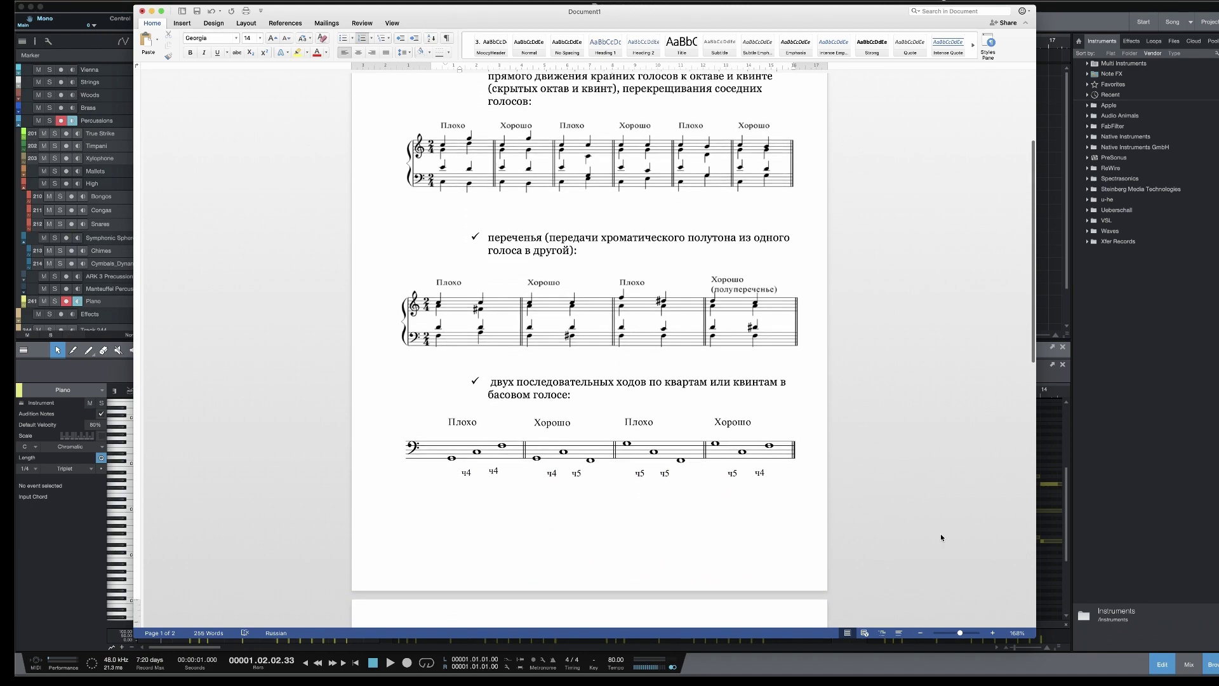
scroll(941, 537, down, 3)
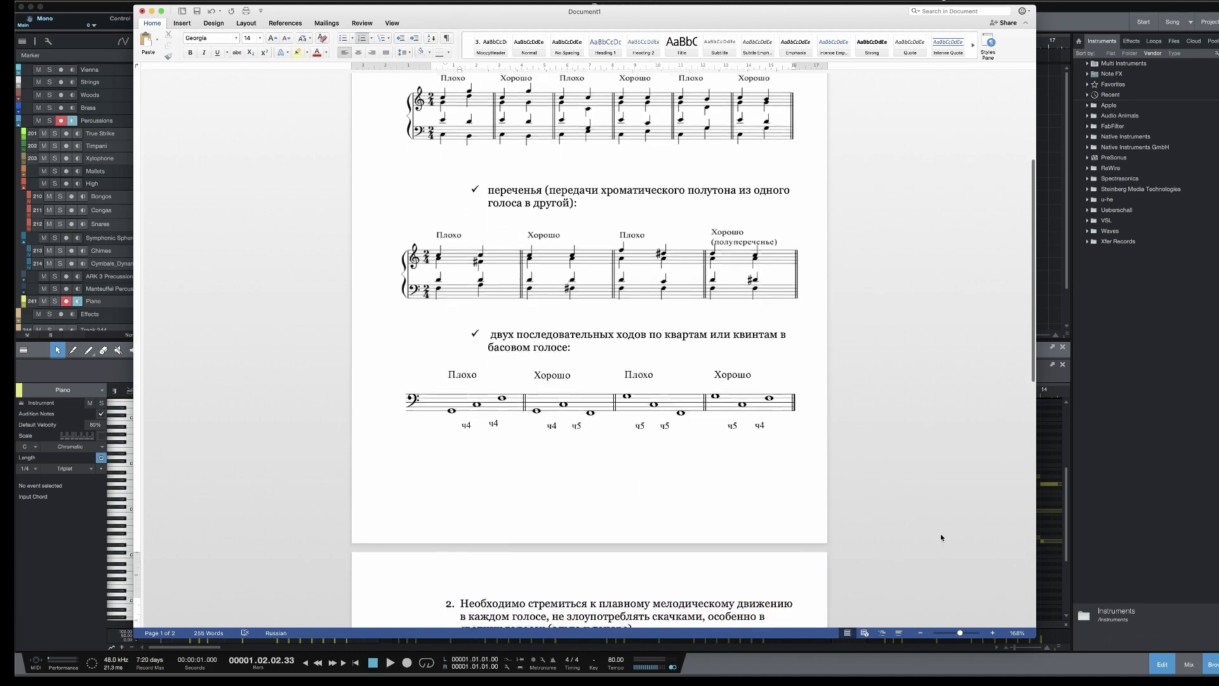
scroll(941, 537, down, 10)
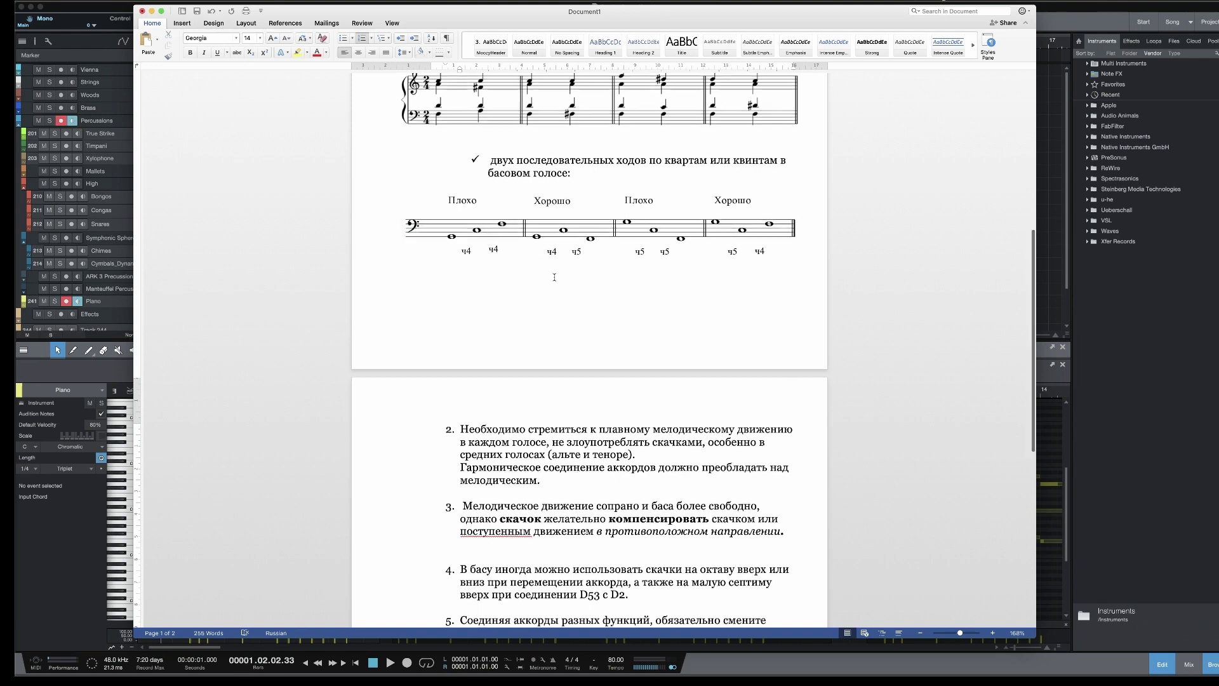
scroll(554, 277, down, 10)
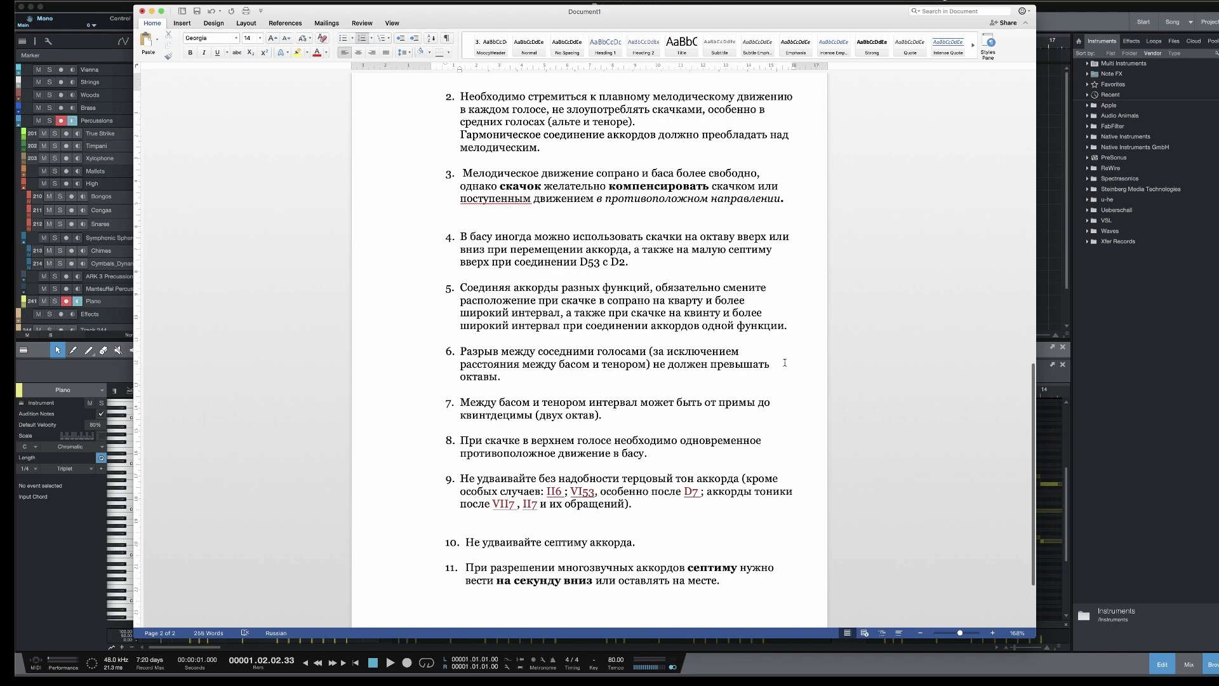
scroll(785, 363, down, 3)
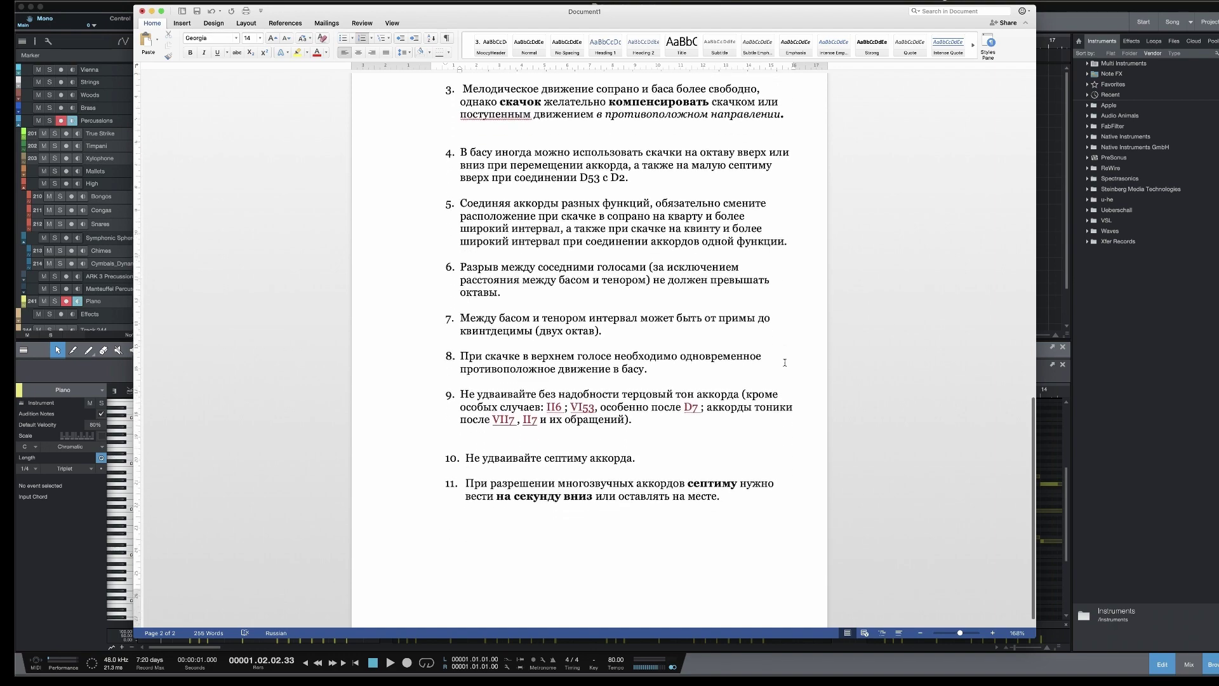
scroll(785, 362, up, 15)
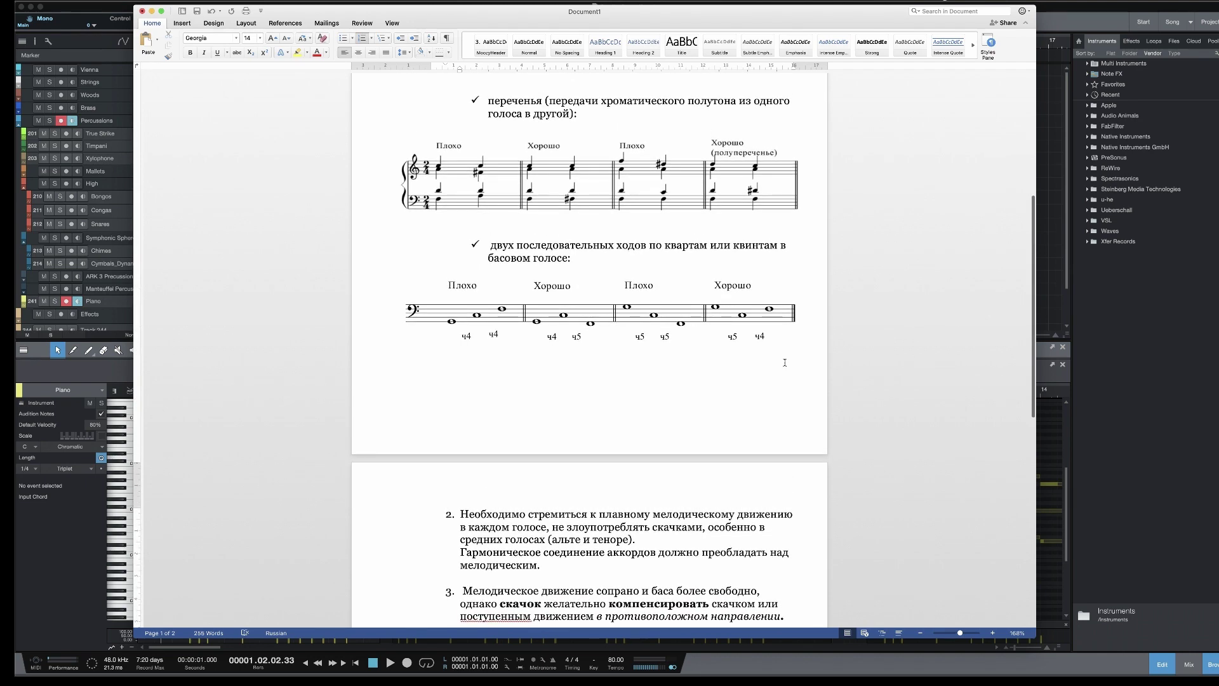
scroll(785, 363, up, 9)
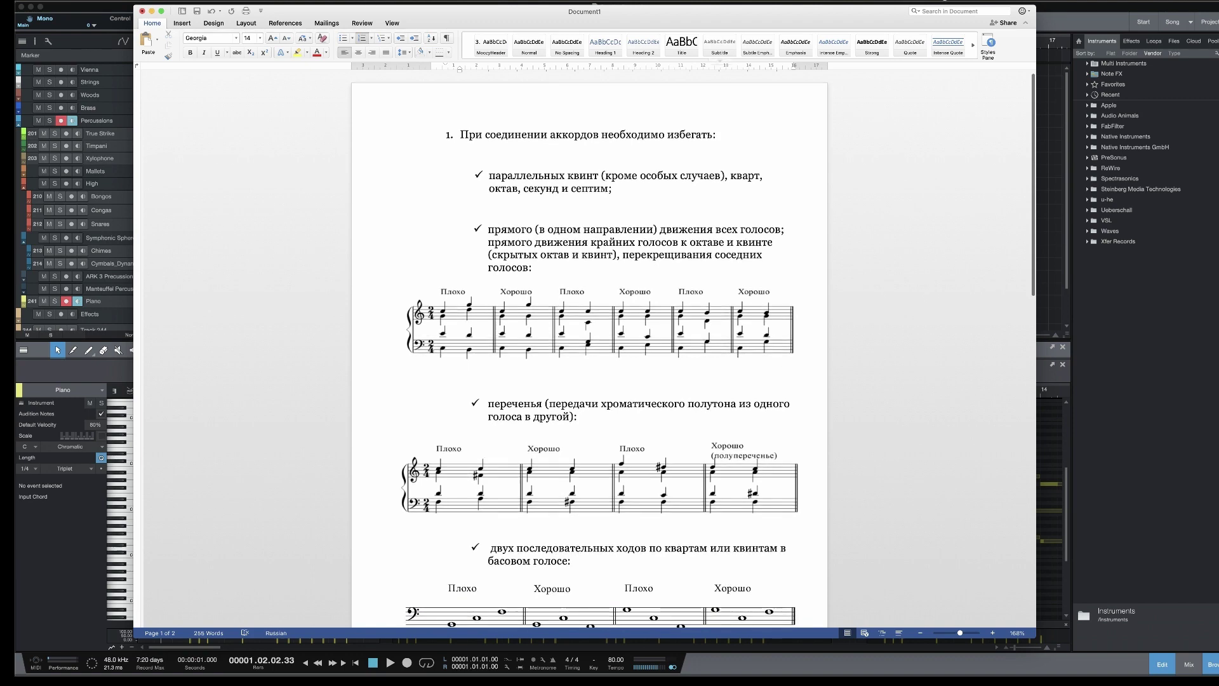
Put the Word document away and play the piano sections in Studio One: melody, melody with bass, and melody with bass and middle voice.
click(152, 13)
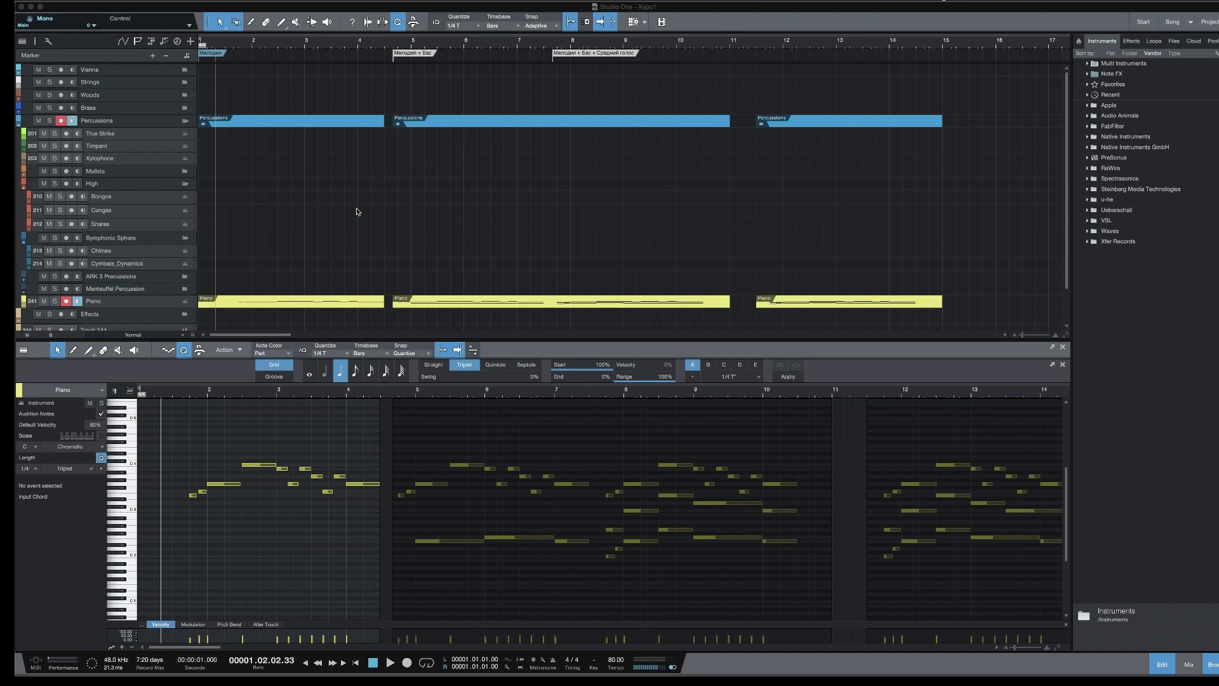
click(175, 418)
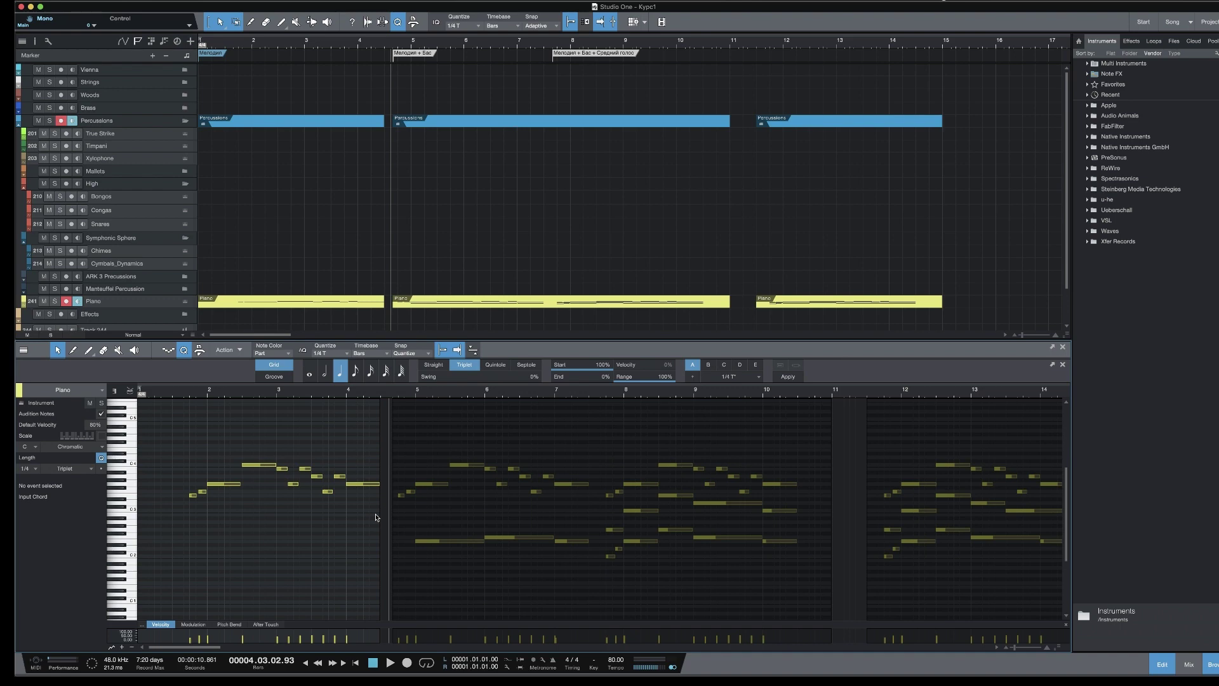
key(space)
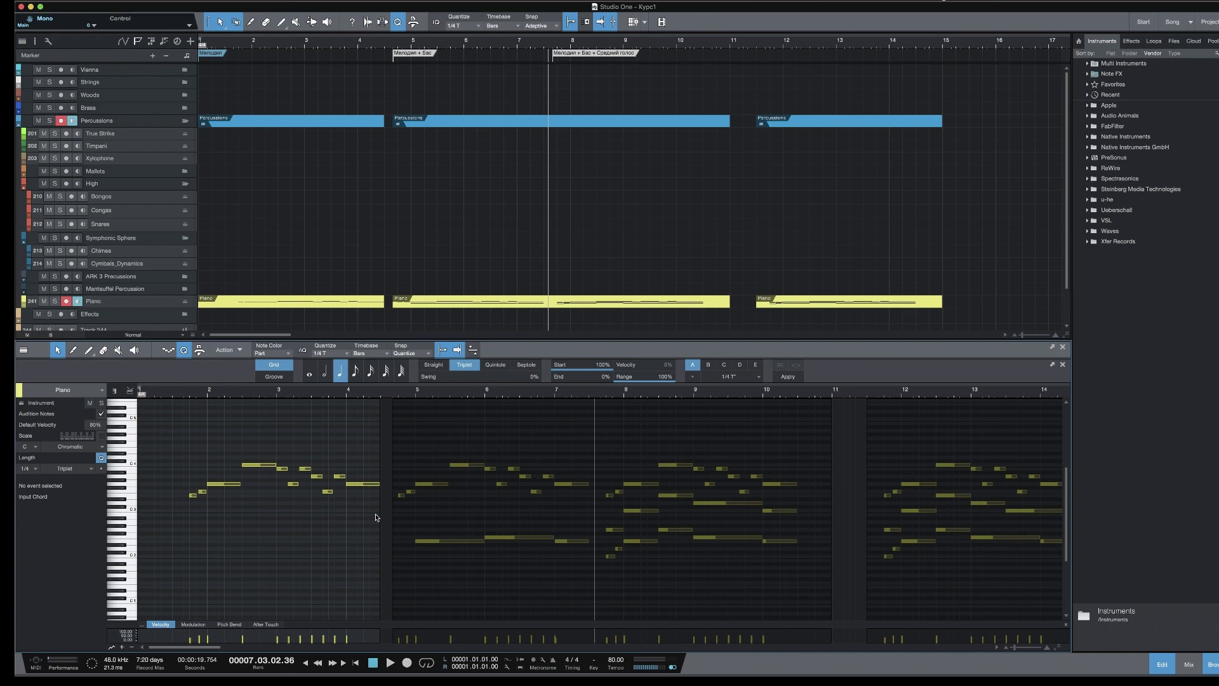
key(space)
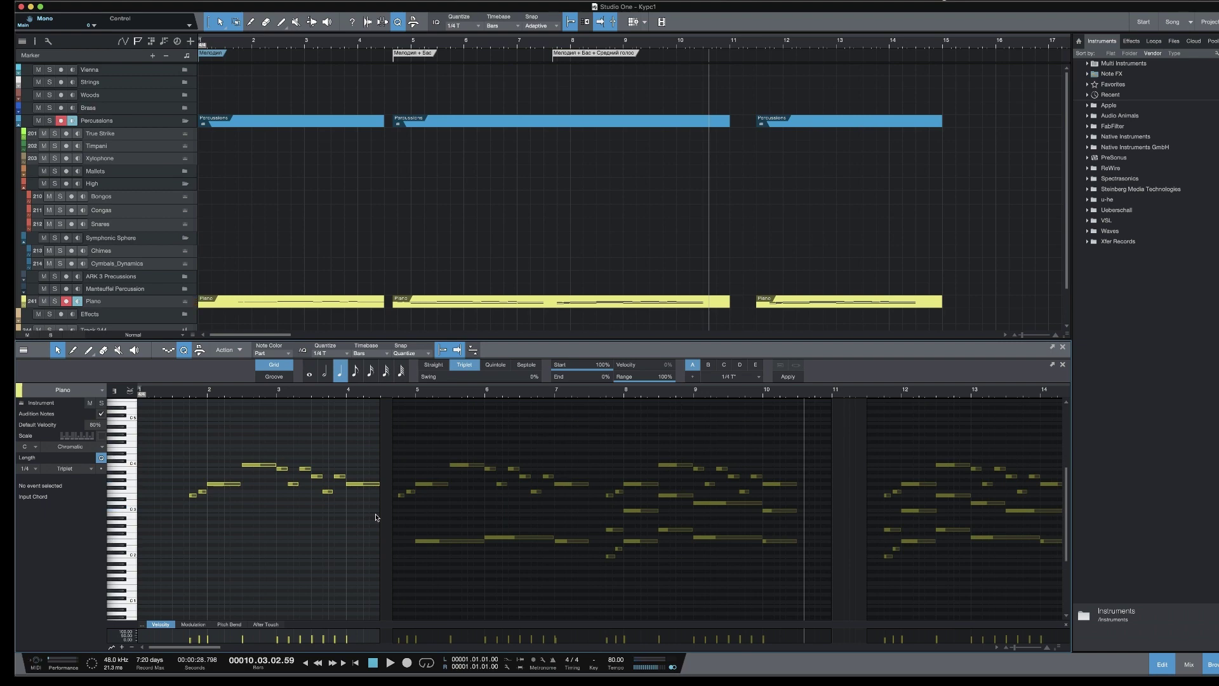
Compare the middle voice in the third and second Piano parts by selecting their D3 and C3 notes at bars 13 and 9–10.
scroll(752, 566, right, 1)
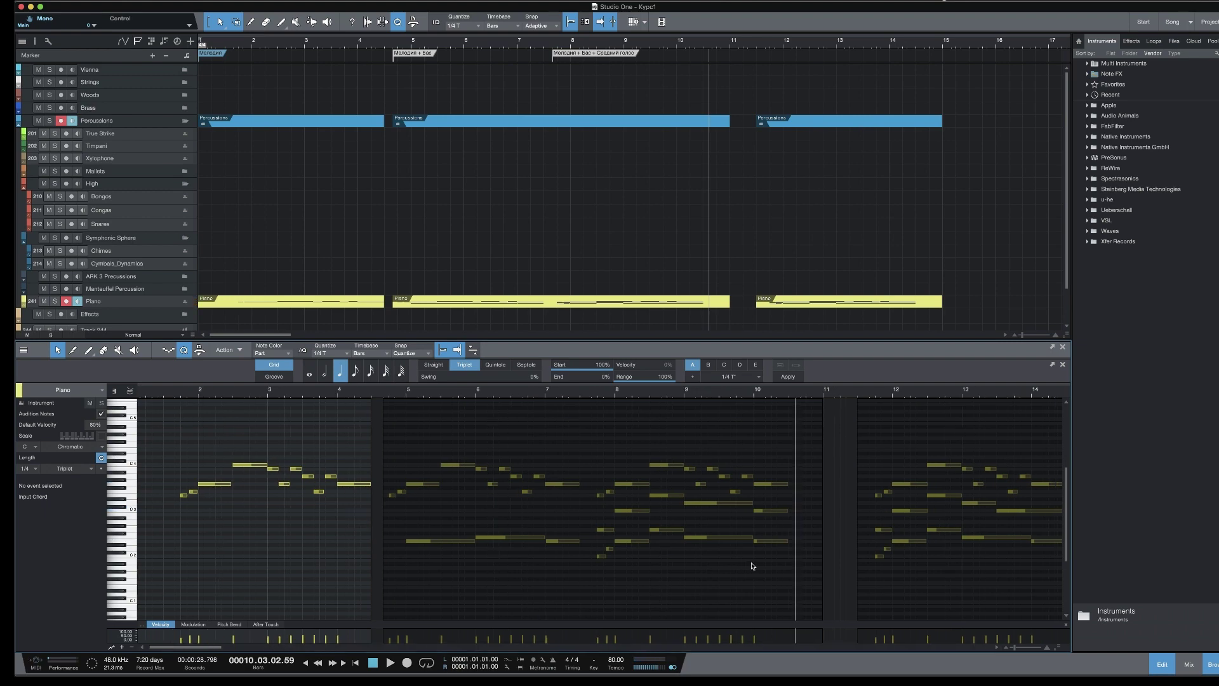
scroll(753, 565, right, 5)
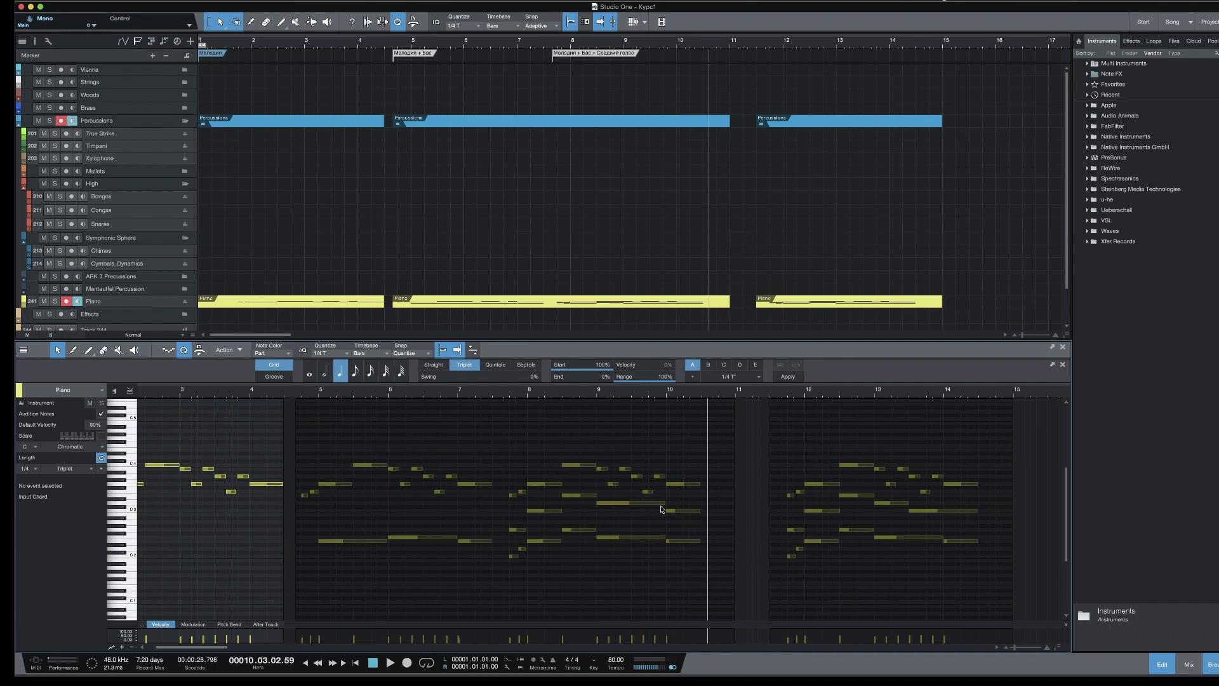
click(947, 511)
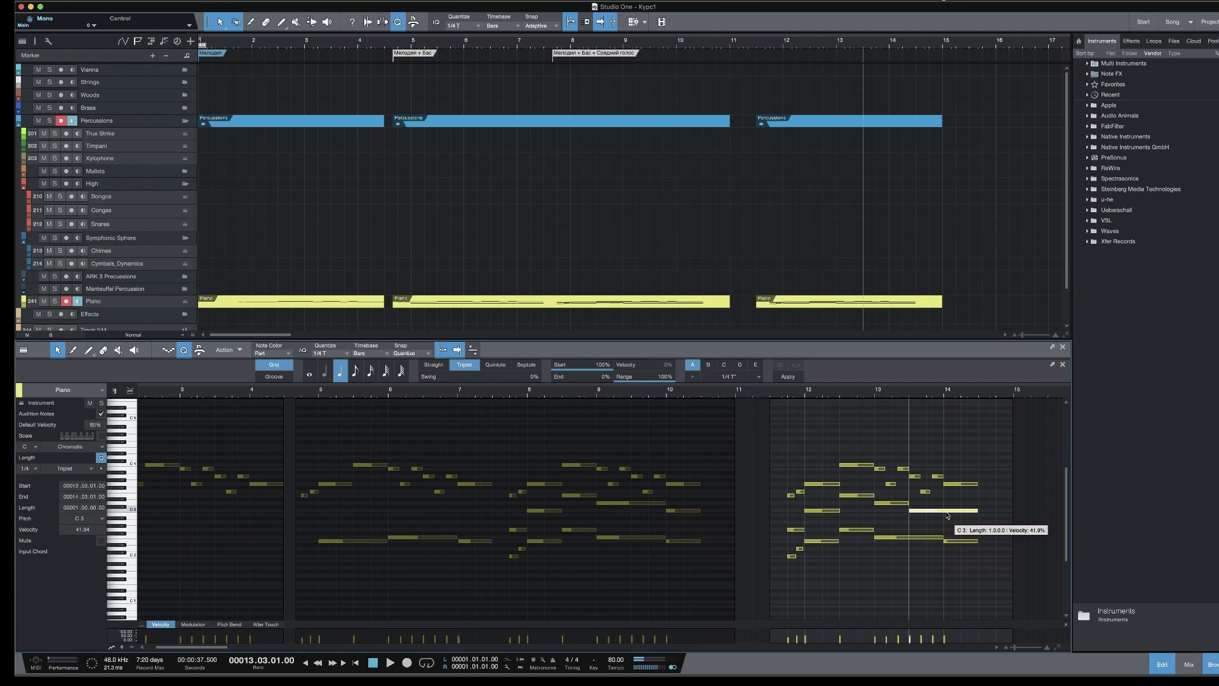
click(889, 504)
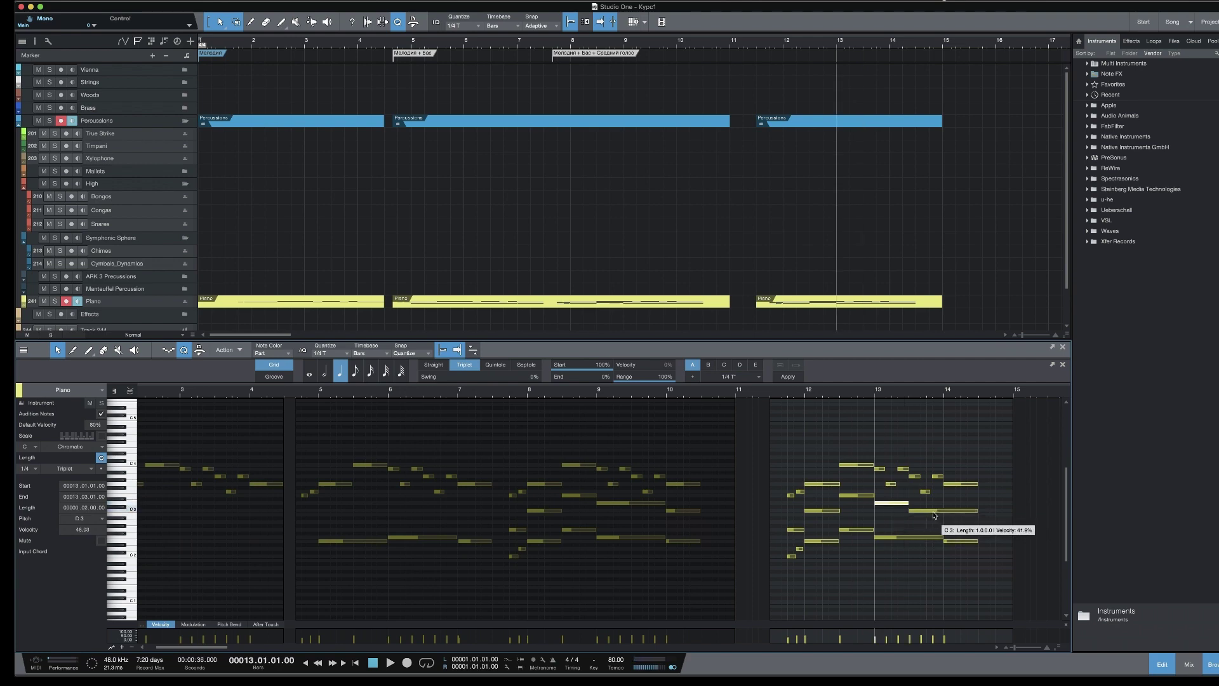
click(614, 505)
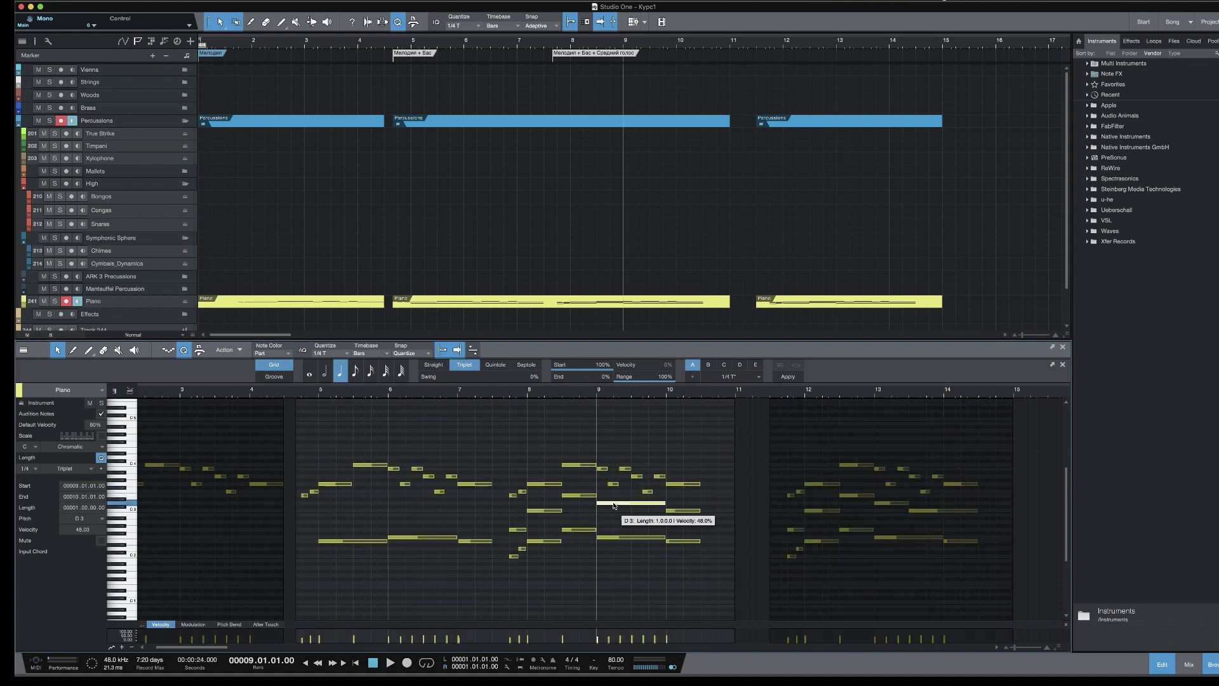
click(677, 510)
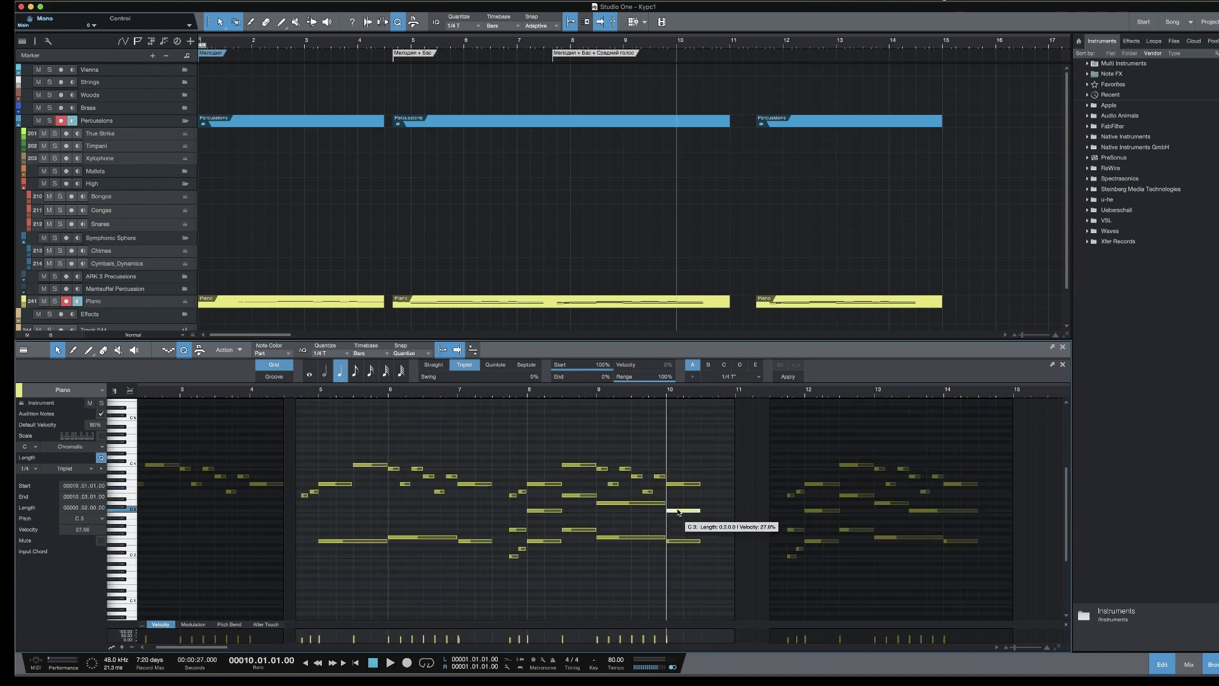
Play the three-voice phrase of the second Piano part from just before bar 8 and the third part's version from just before bar 12.
click(503, 397)
key(space)
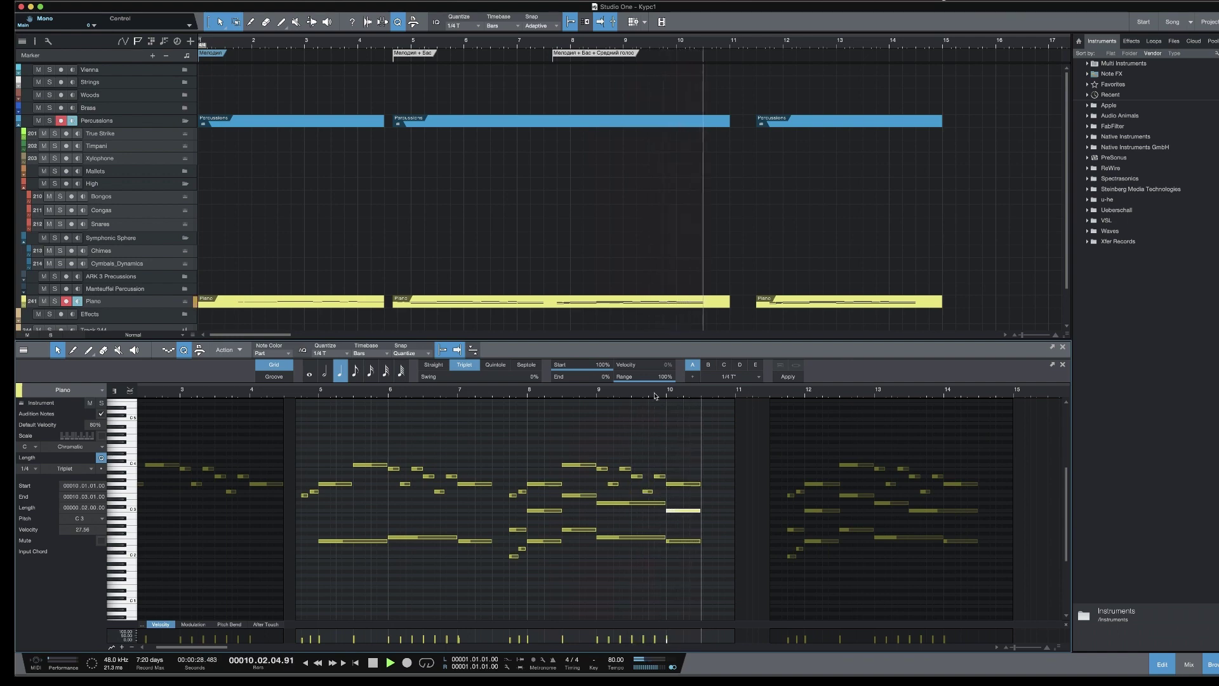
click(781, 395)
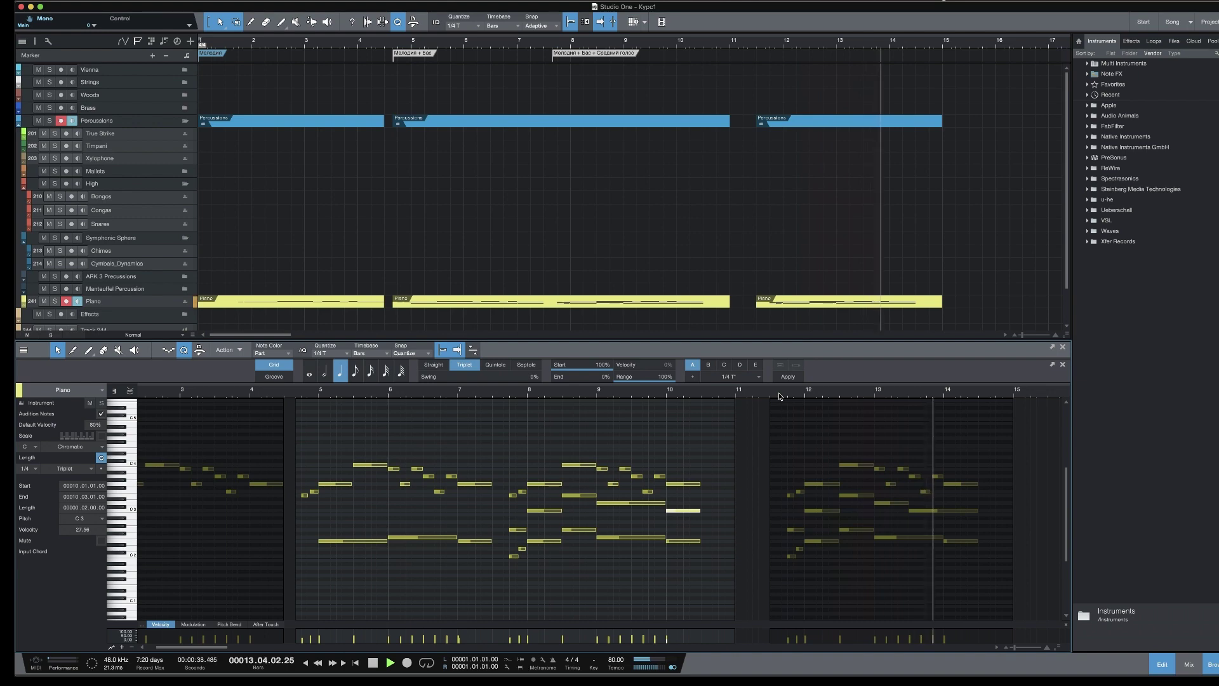
Play the phrase endings from bar 9 and bar 13 for comparison, and select the long C3 note in the third Piano part.
click(593, 395)
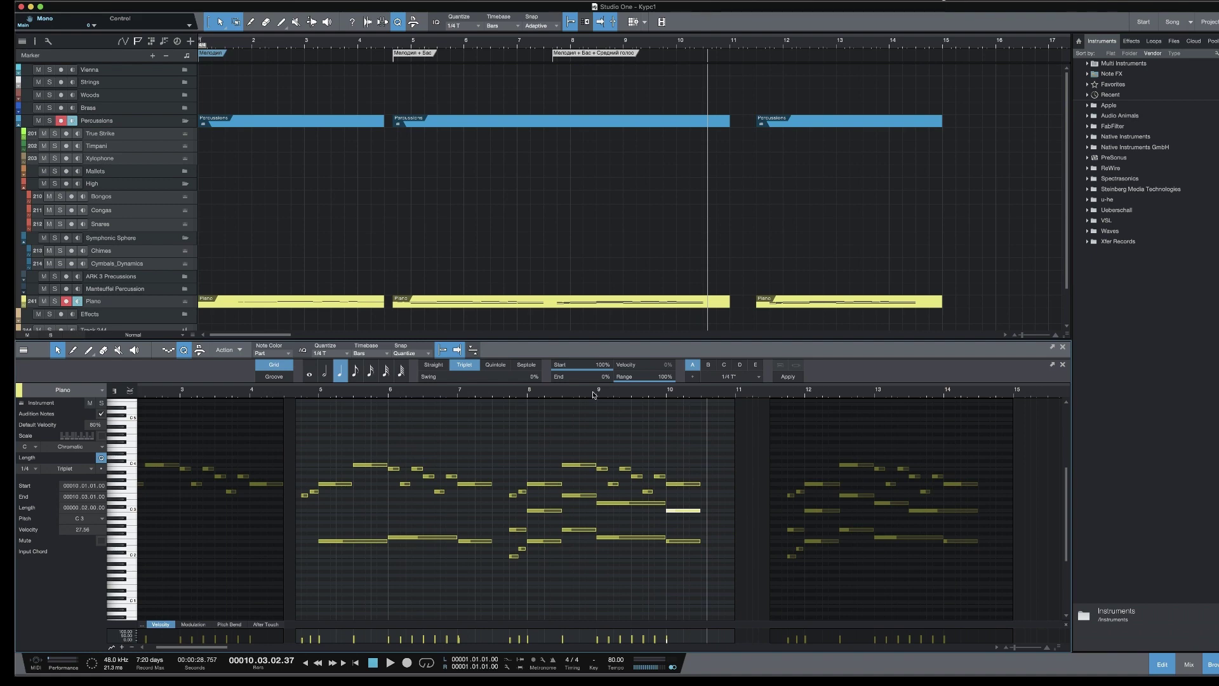
click(593, 395)
key(space)
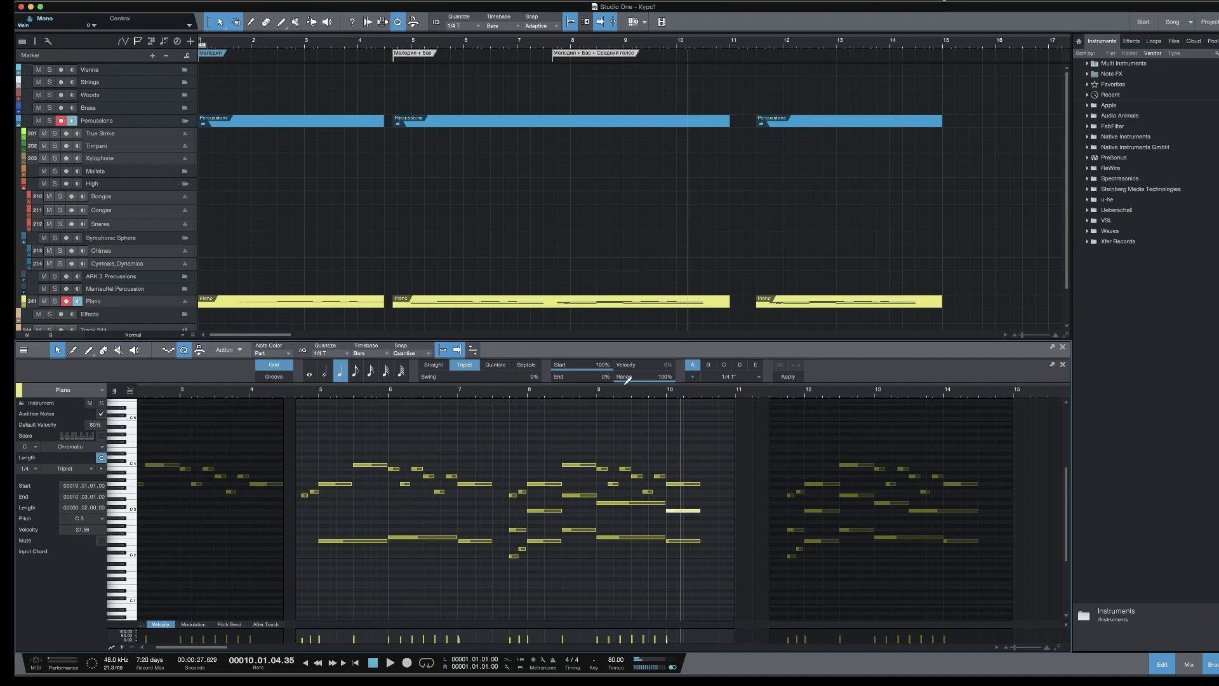
click(874, 395)
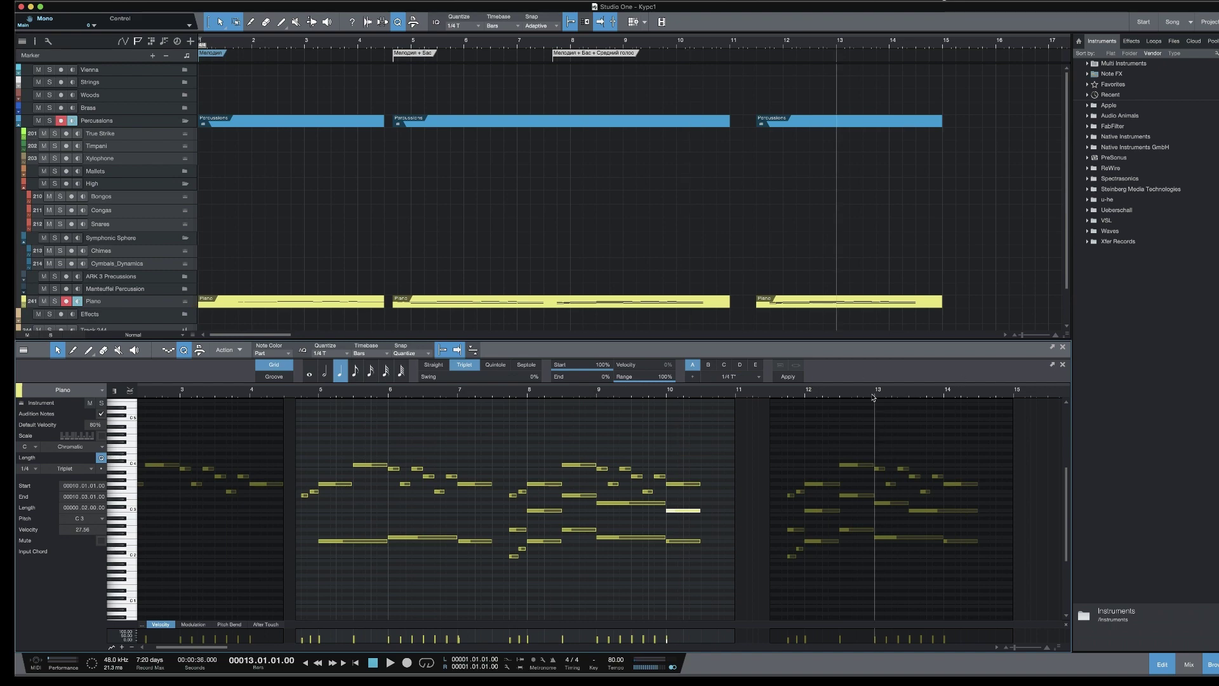
key(space)
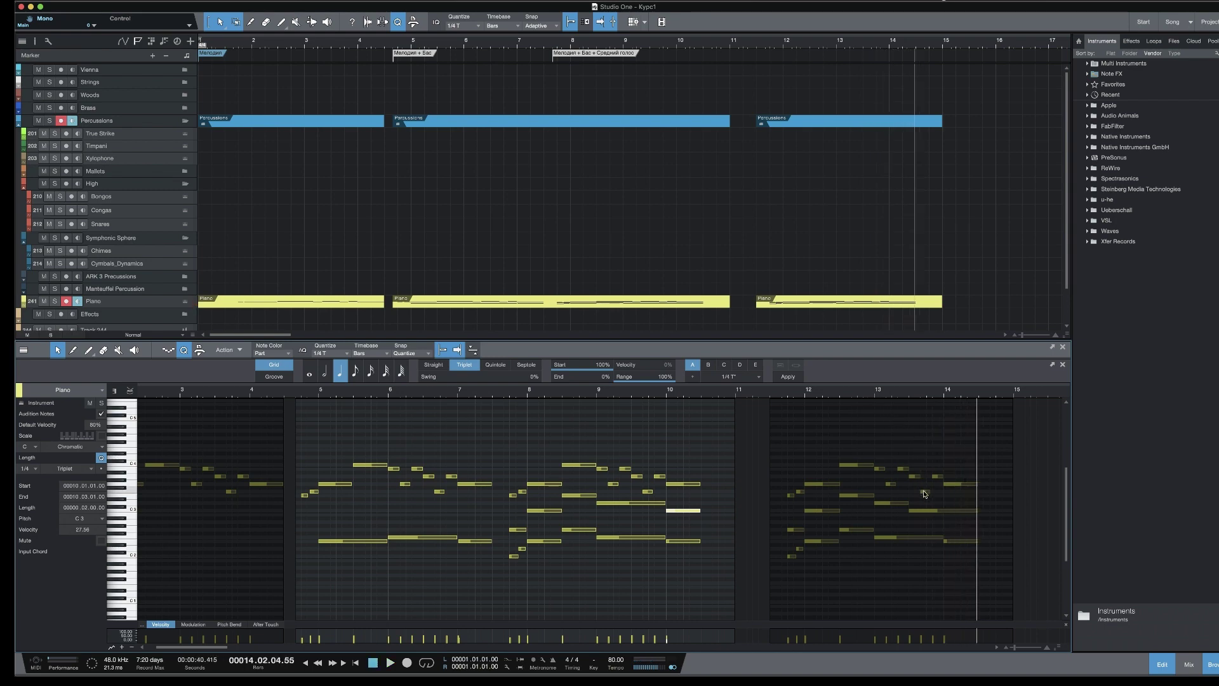
click(976, 515)
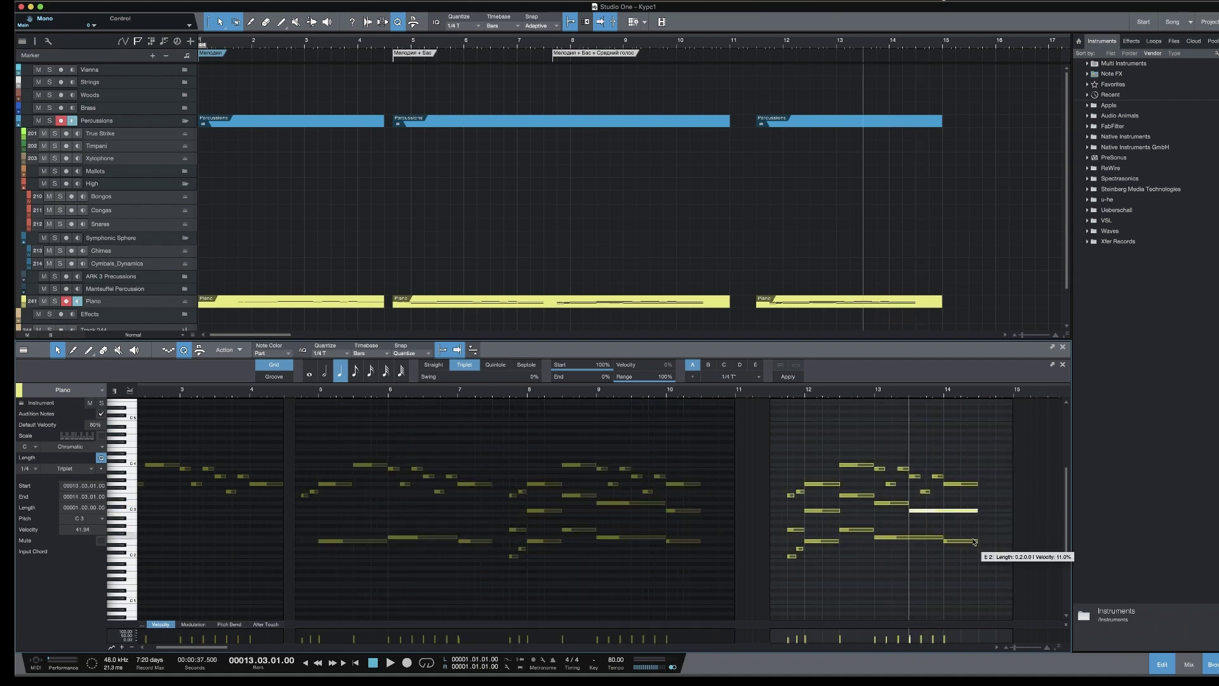